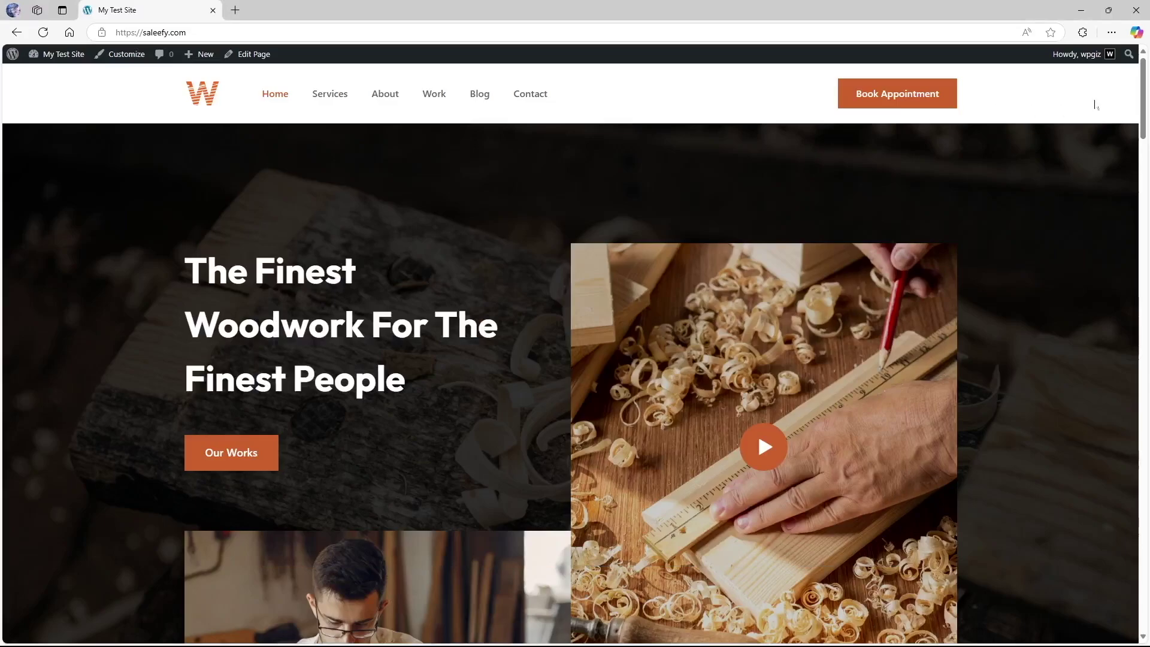
Open the craftsman photo in its own tab to check its original address, then close it.
left_click_drag(1144, 107, 1148, 505)
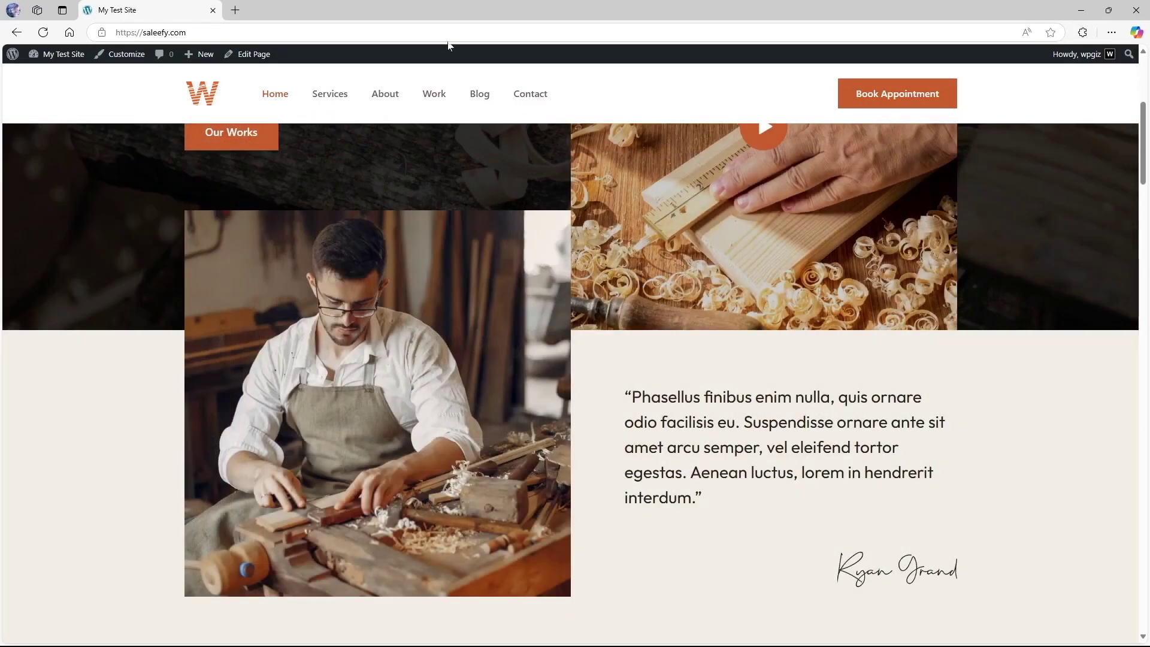
right_click(436, 288)
left_click(468, 300)
left_click(275, 11)
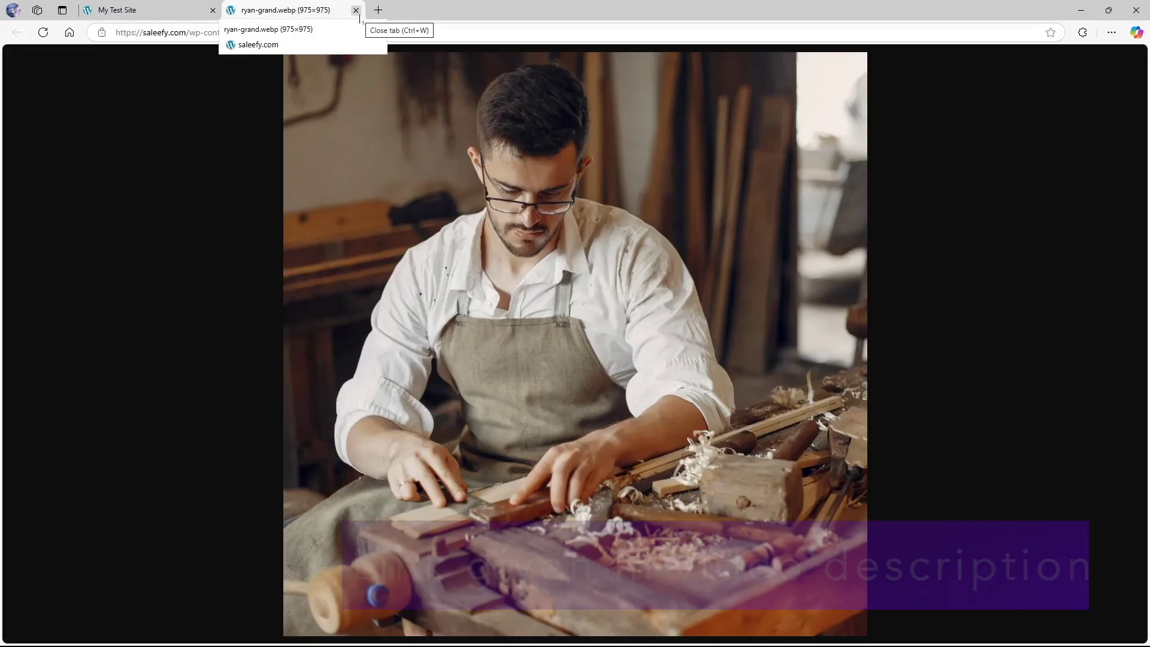
left_click(358, 13)
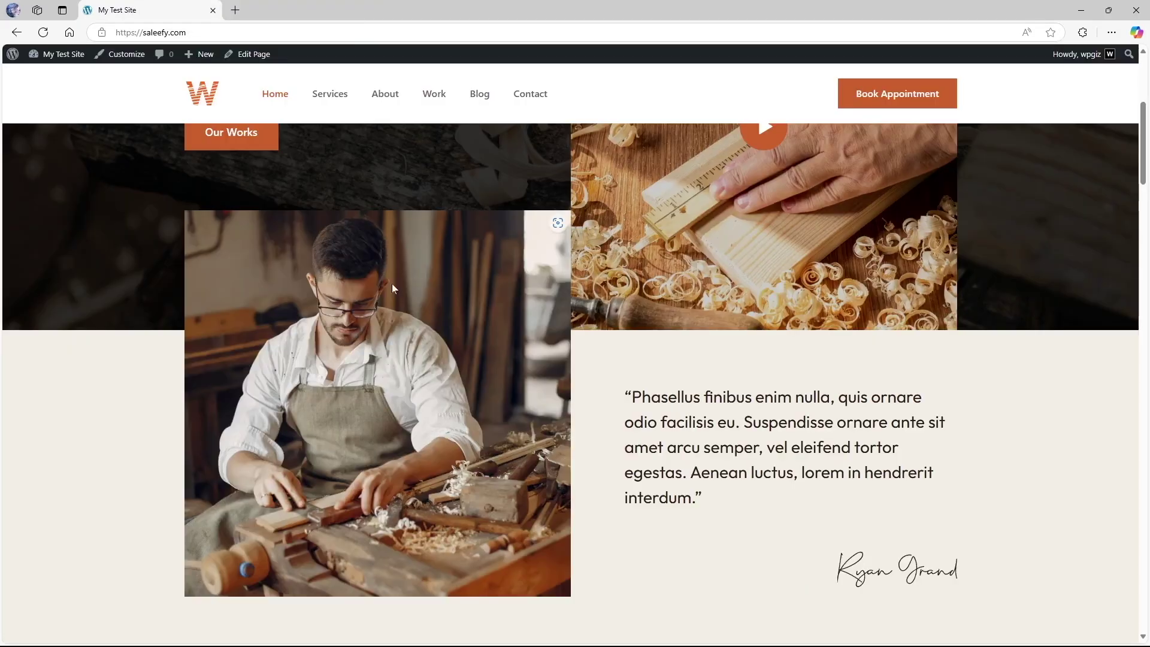
Go from the site's dashboard to the Add Plugins page and select the plugin search field.
scroll(391, 282, "up", 5)
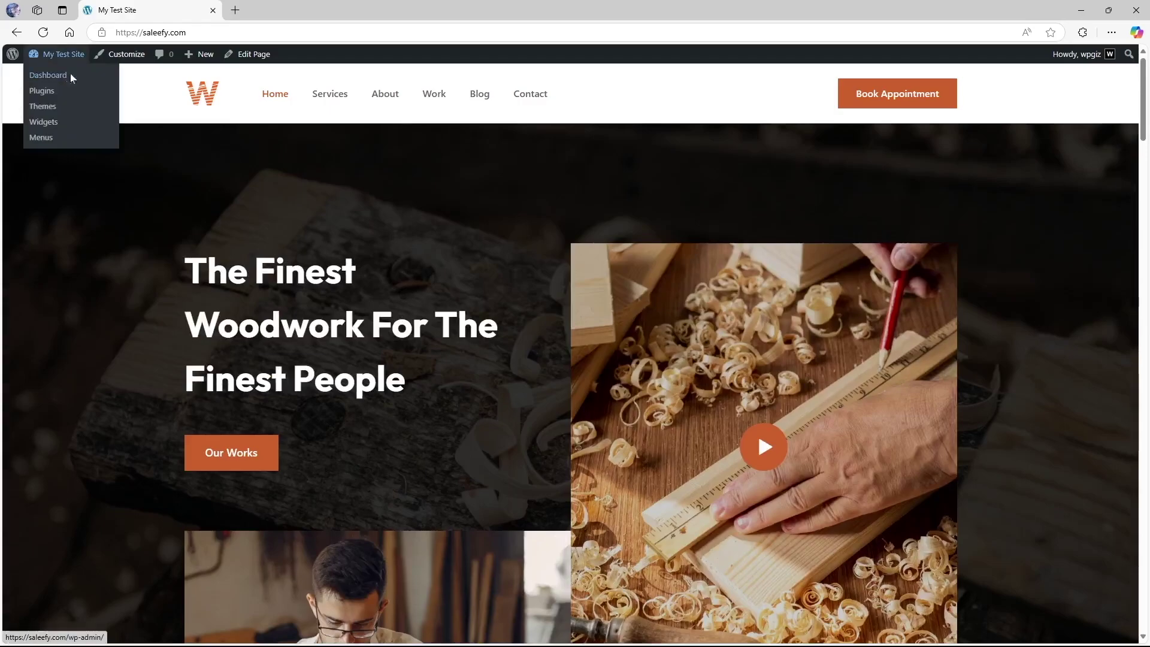
left_click(70, 73)
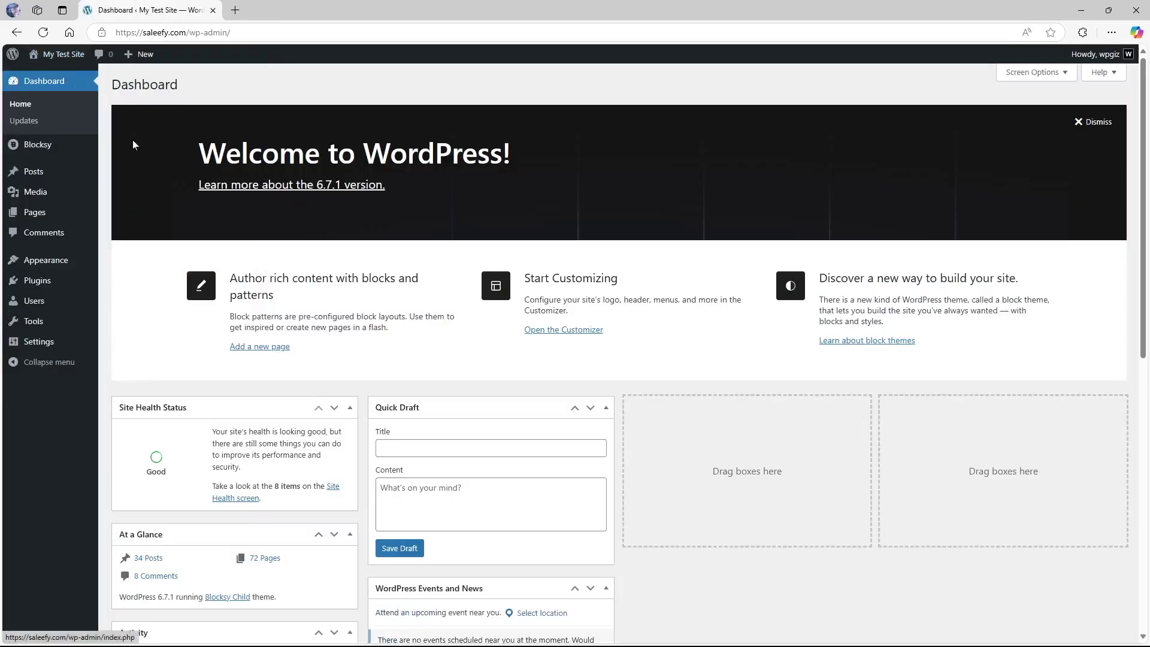
mouse_move(66, 281)
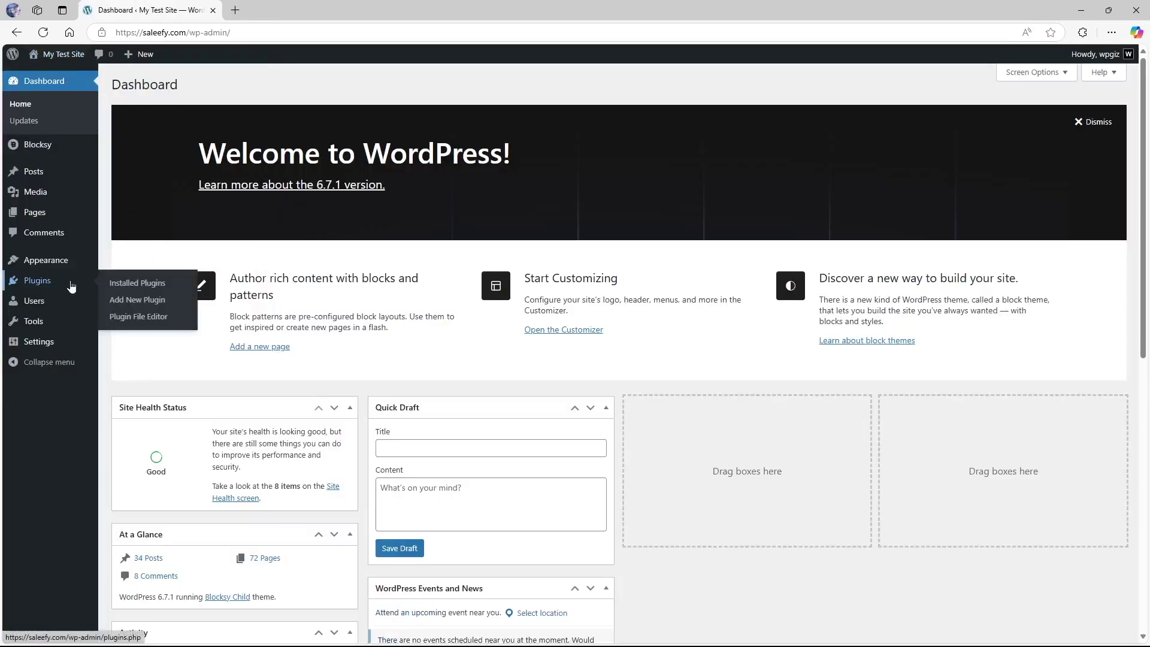
left_click(126, 307)
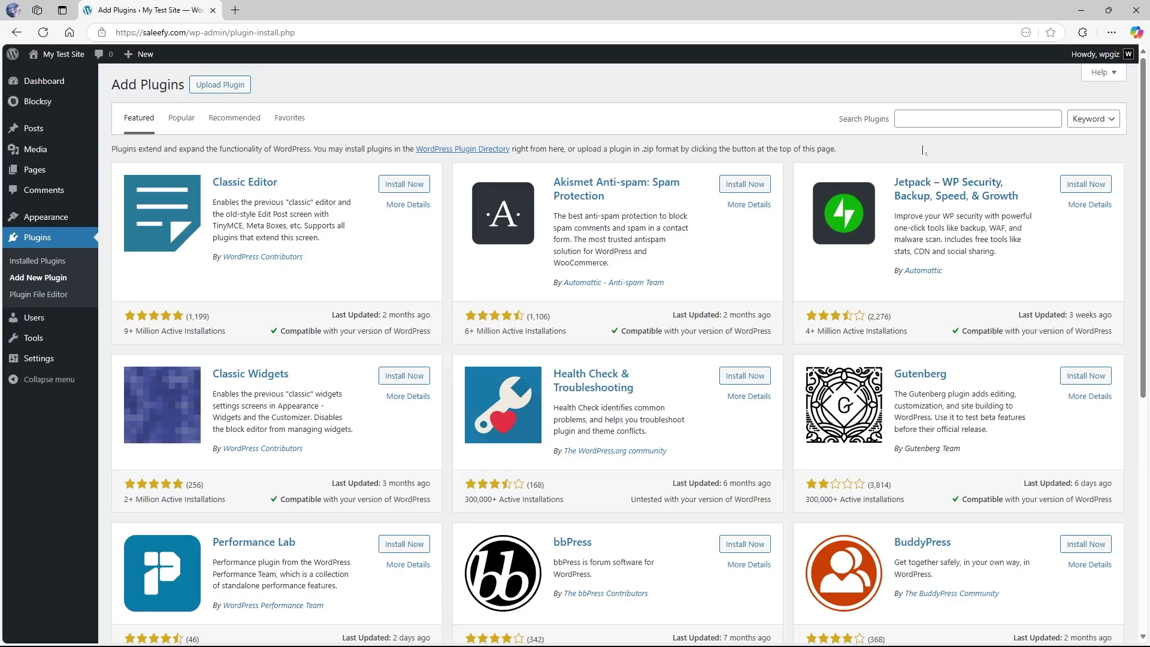
left_click(925, 118)
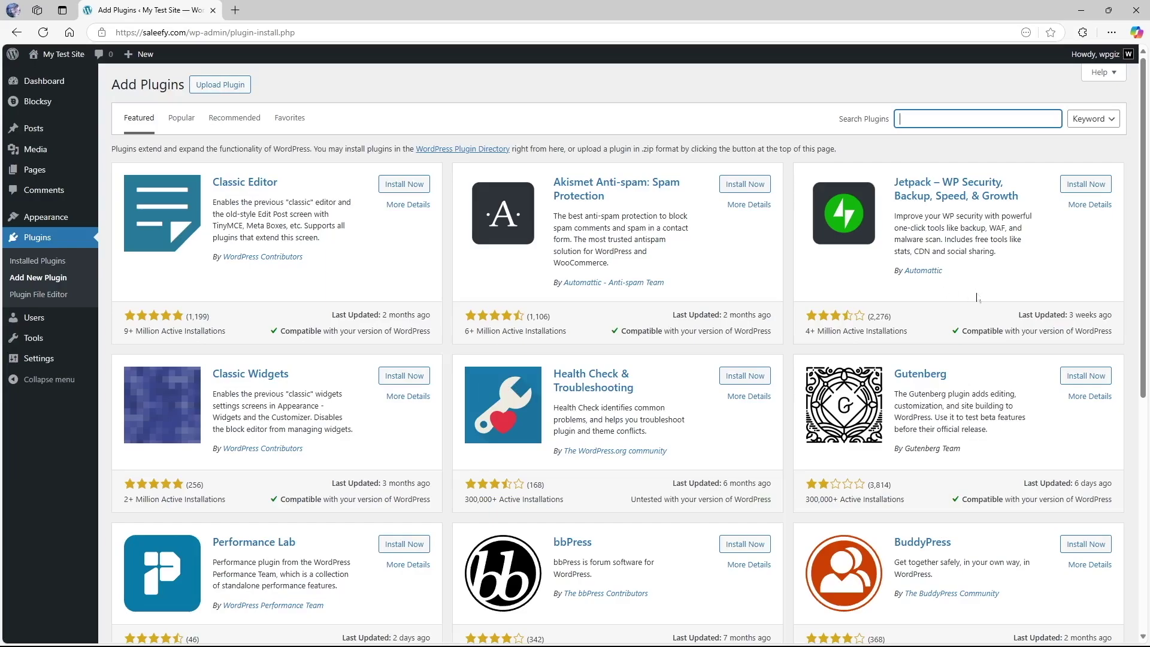
Install the Jetpack plugin from its card and activate it.
left_click(1077, 190)
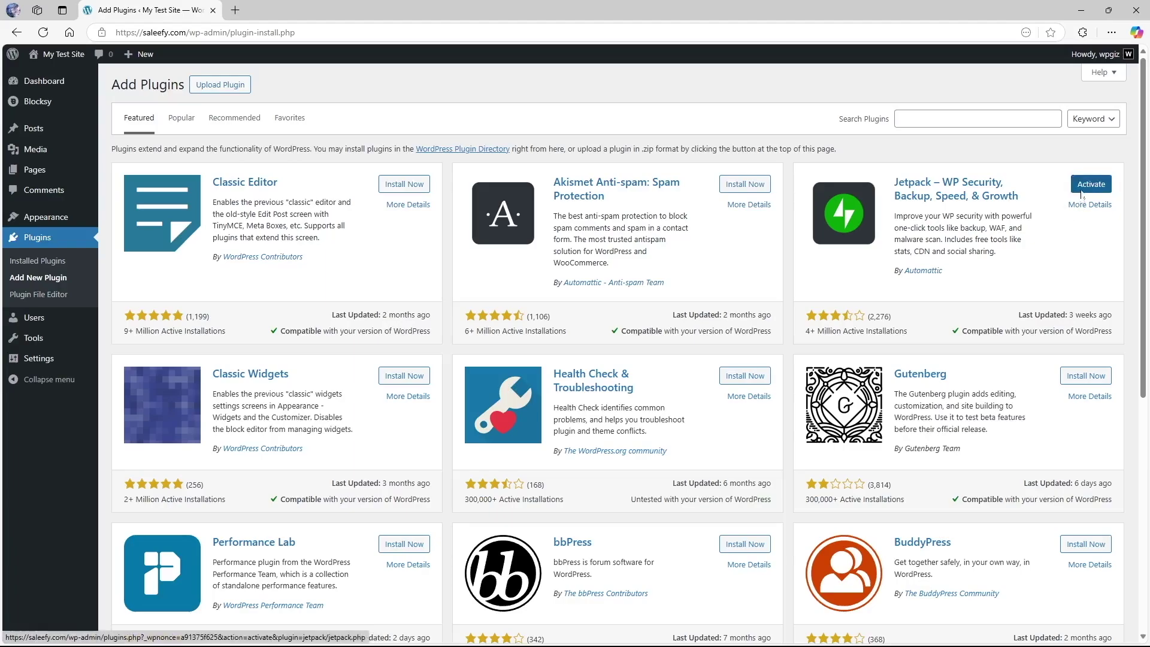
left_click(1081, 191)
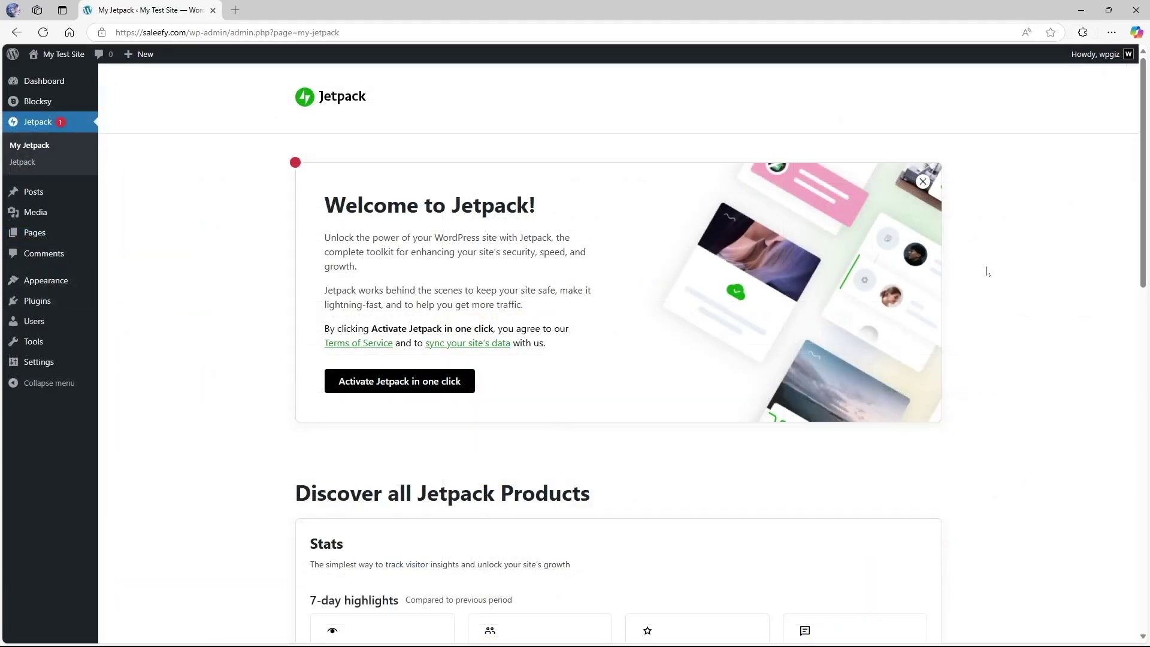
Connect Jetpack to the site, leave the pricing page, and open Jetpack Settings.
scroll(986, 271, "down", 5)
scroll(986, 272, "up", 5)
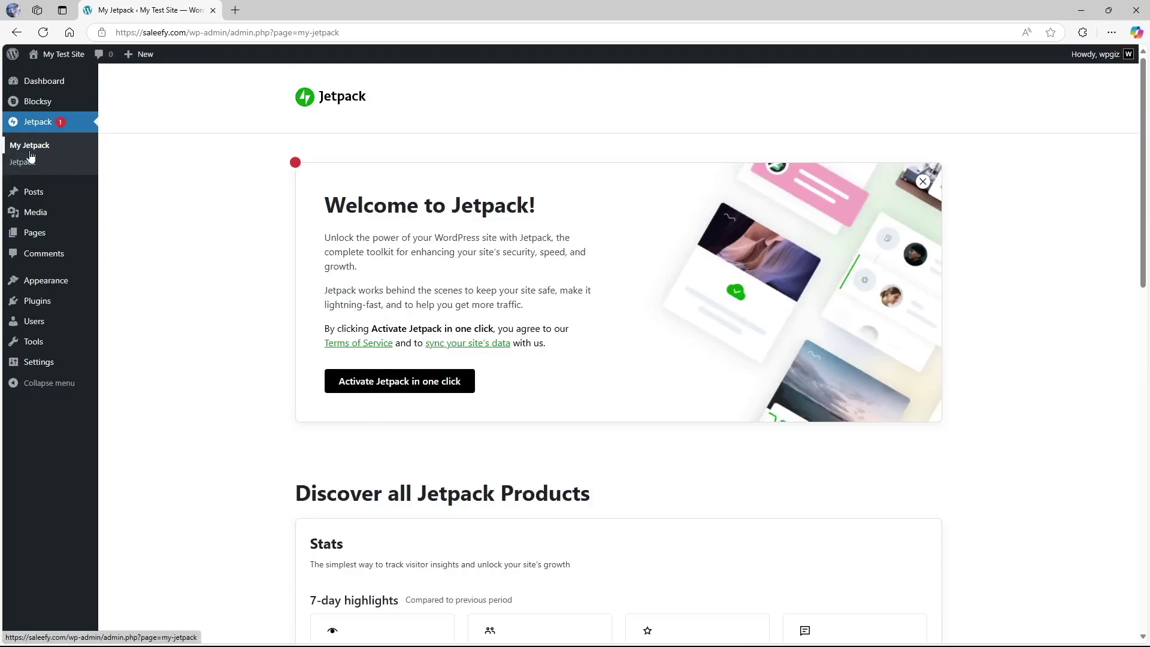
left_click(390, 393)
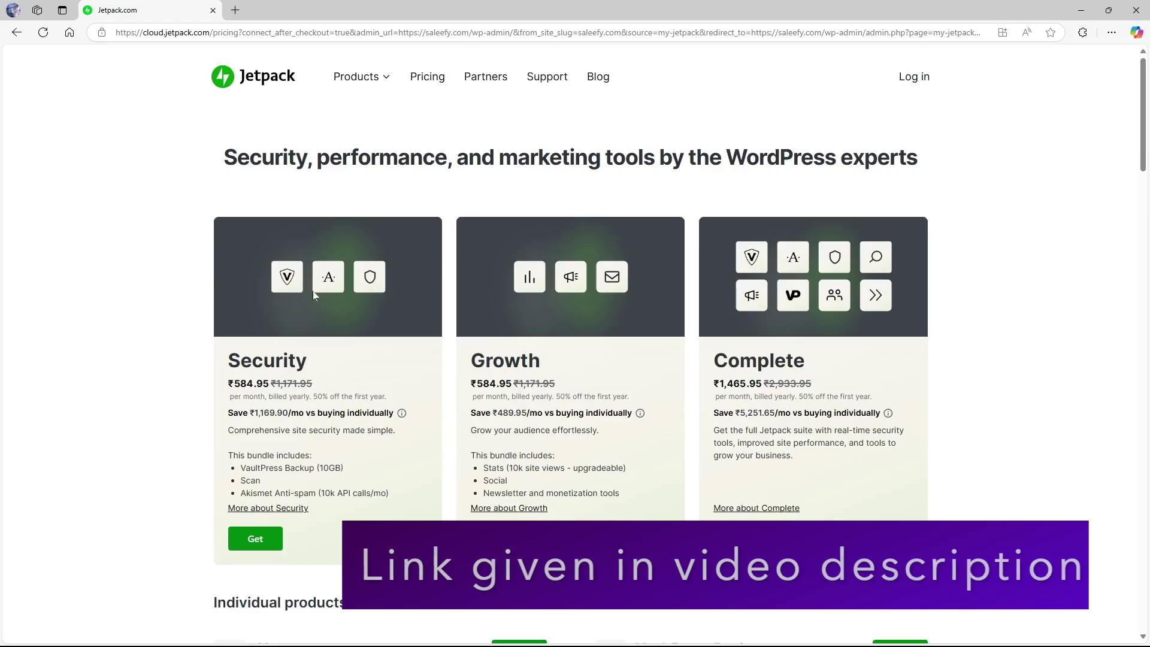
left_click(17, 32)
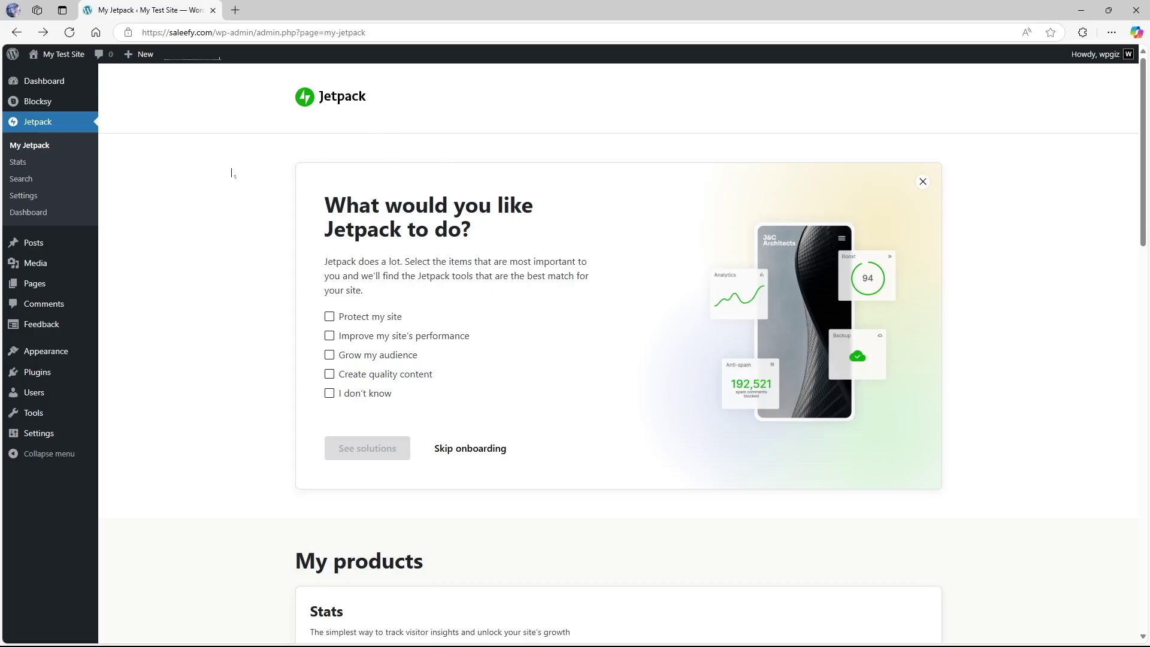
left_click(54, 199)
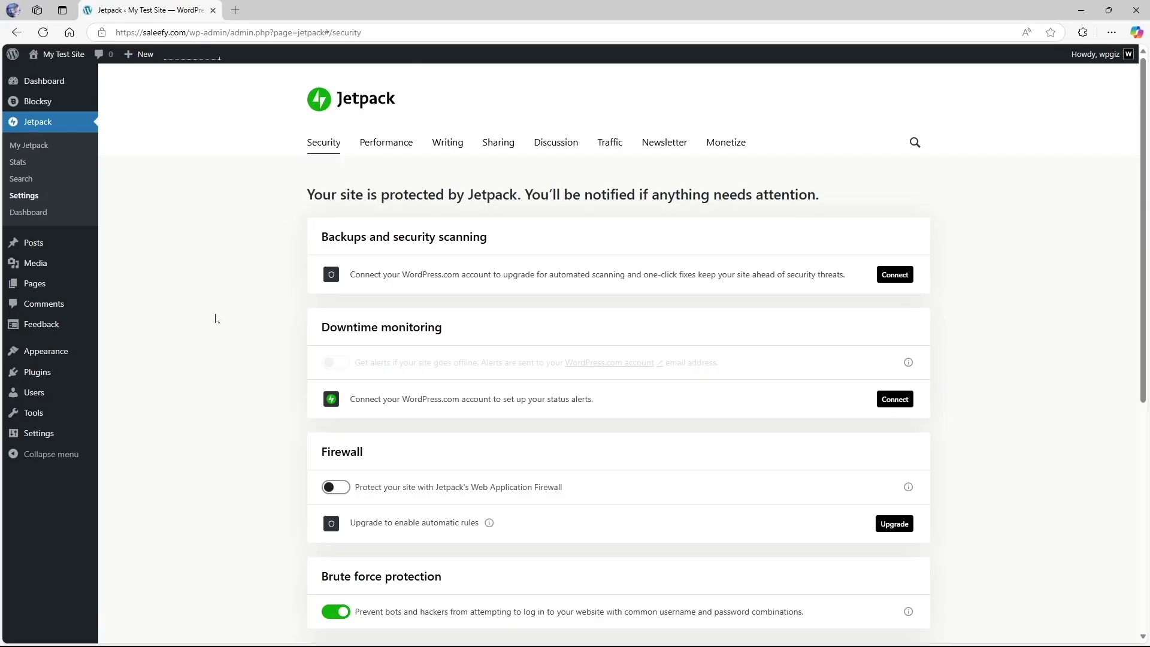
Switch on Enable site accelerator under Performance and dismiss the confirmation message.
left_click(386, 144)
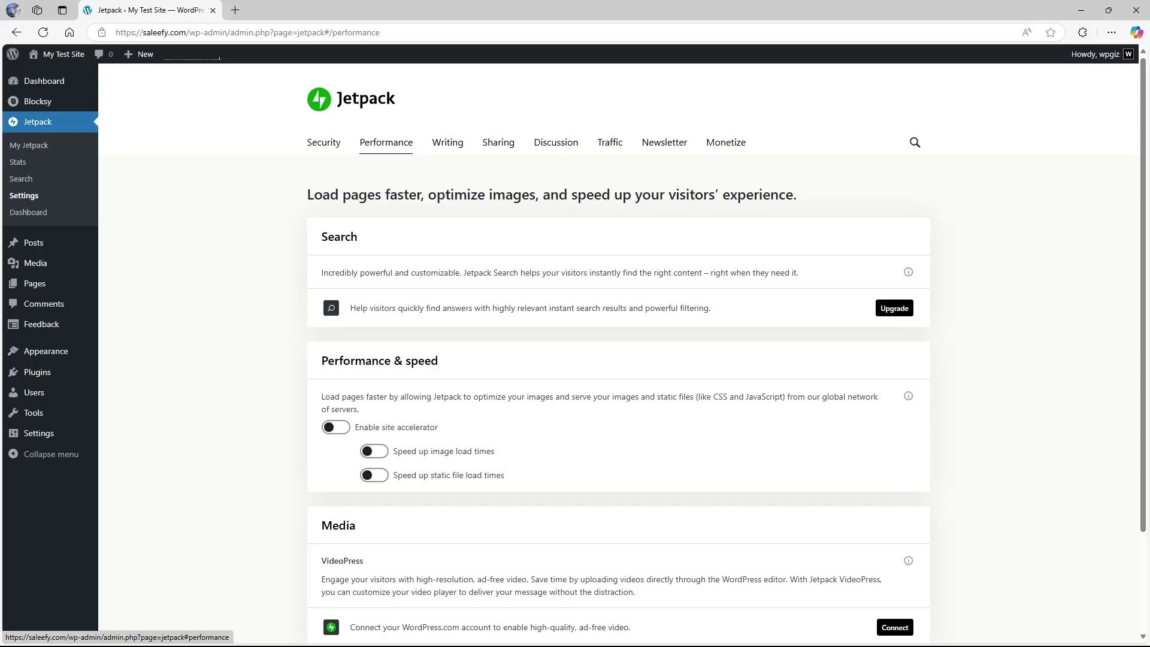
left_click(345, 428)
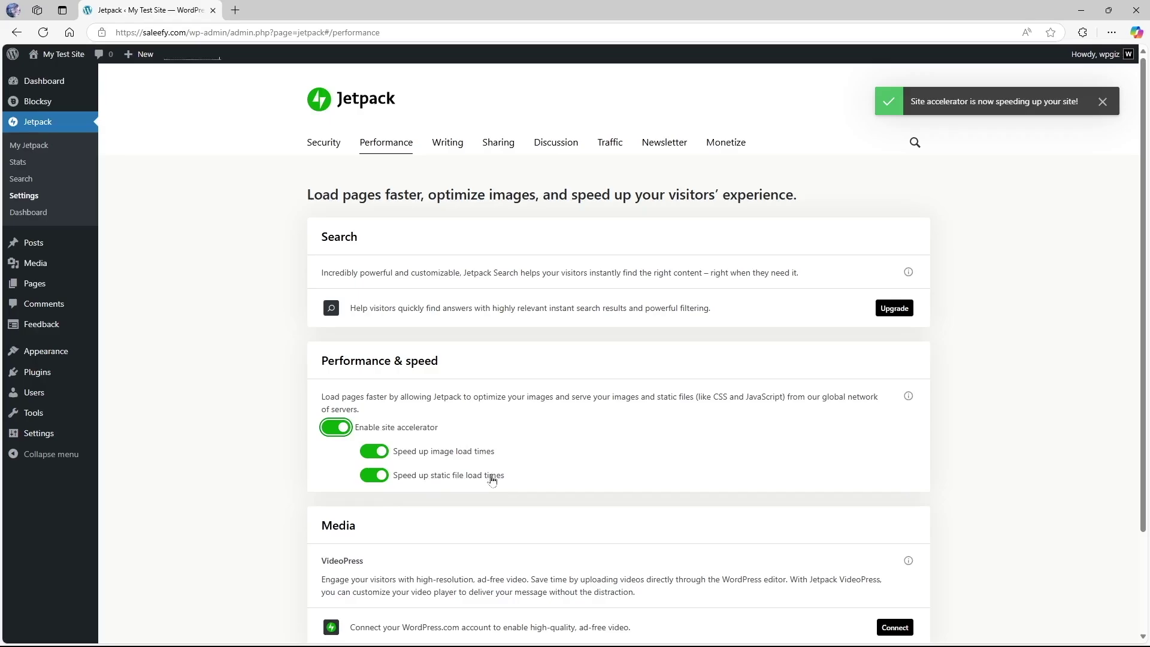
left_click(1105, 106)
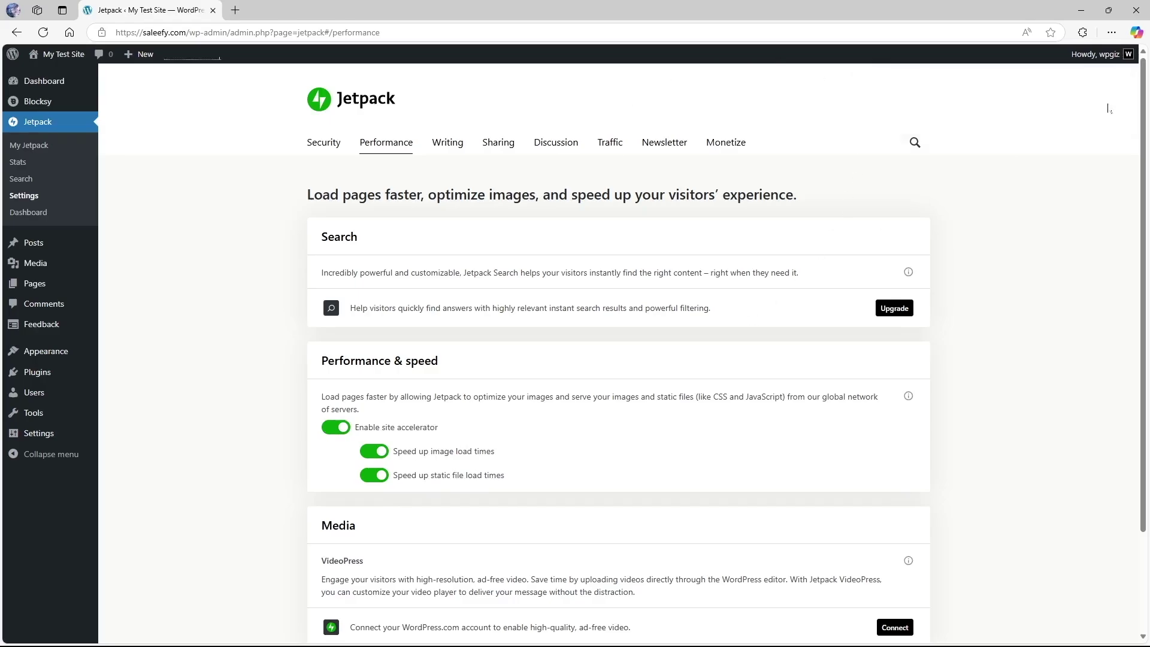
Open the live site's craftsman photo in a new tab and verify its i0.wp.com address.
mouse_move(63, 54)
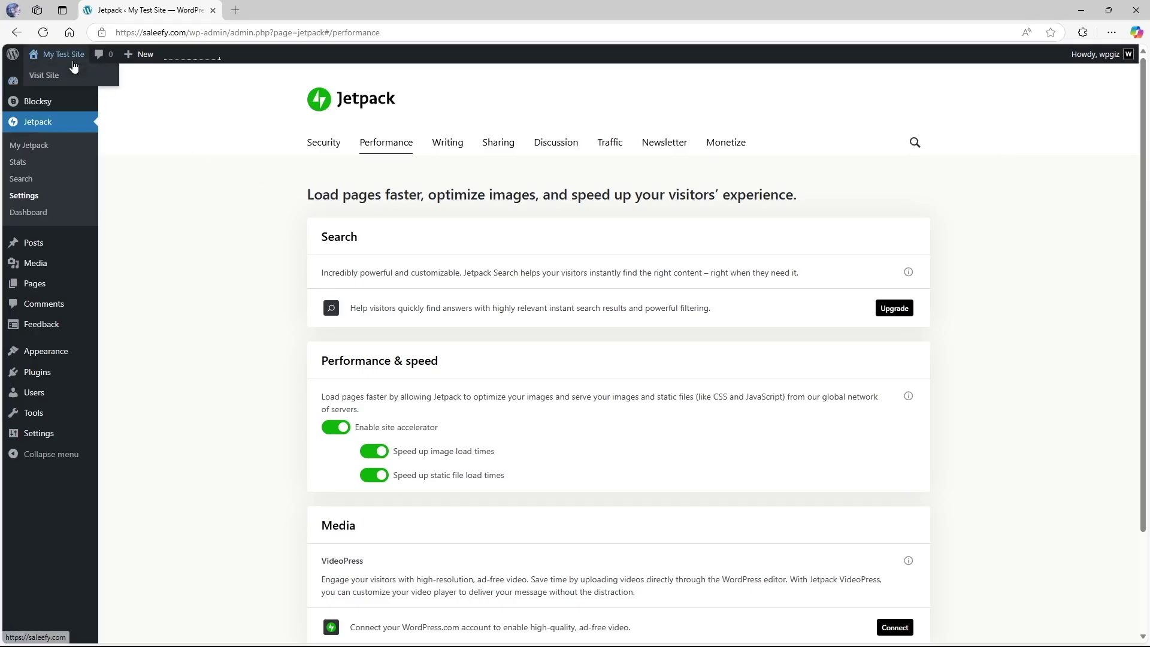
left_click(48, 73)
scroll(436, 226, "down", 5)
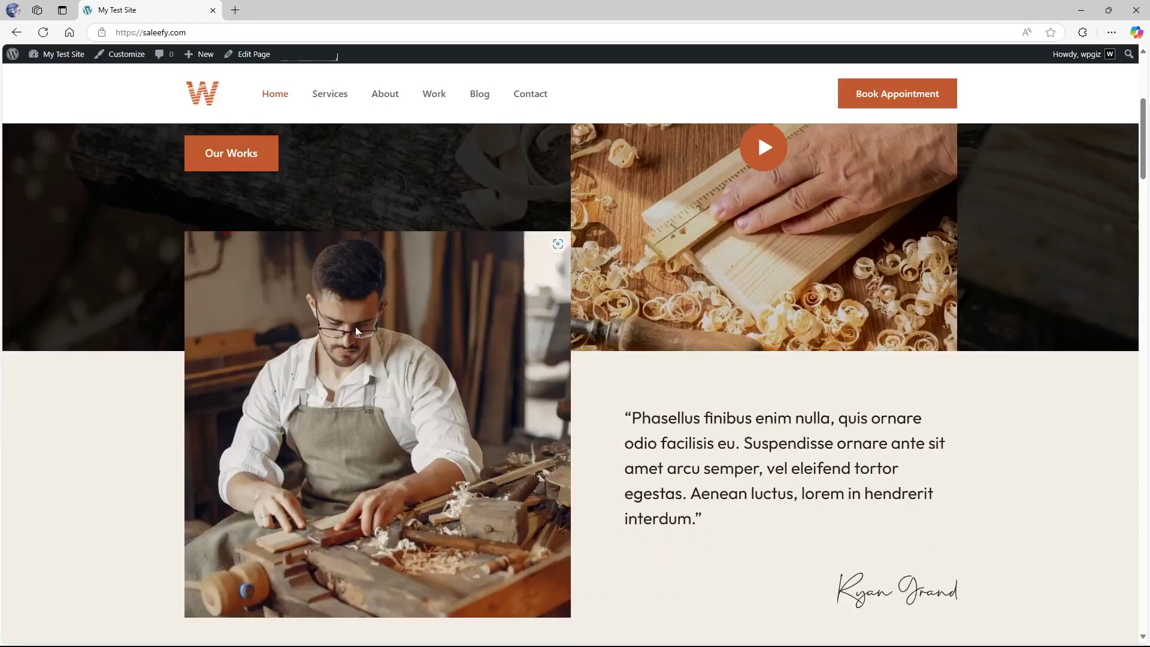
right_click(355, 326)
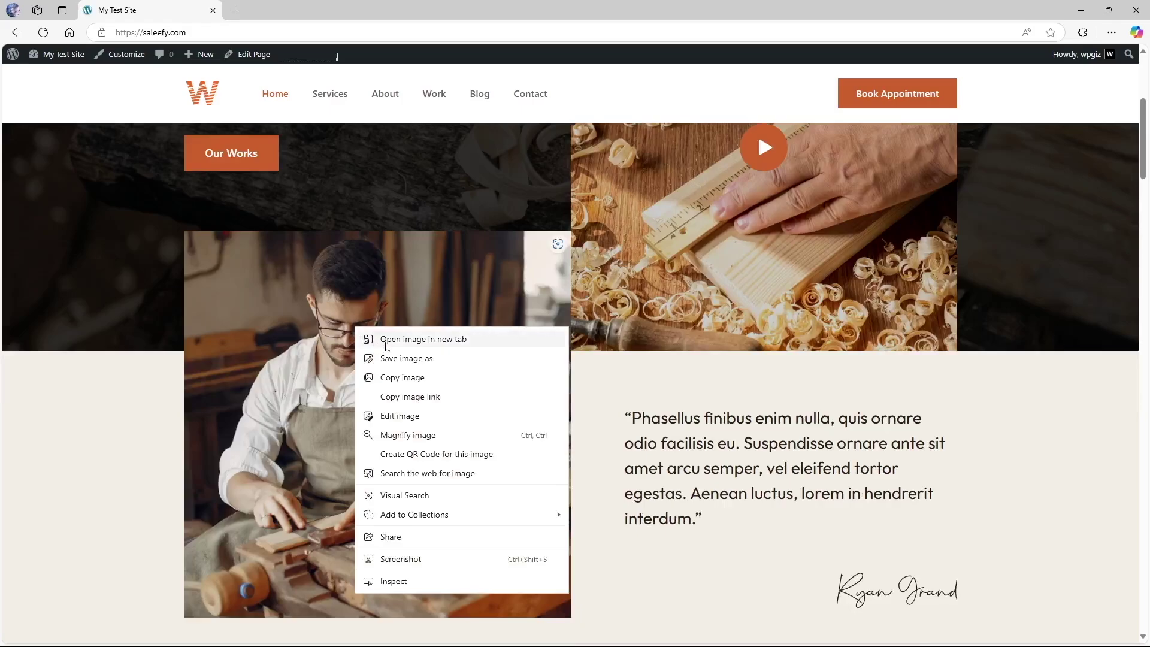
left_click(386, 340)
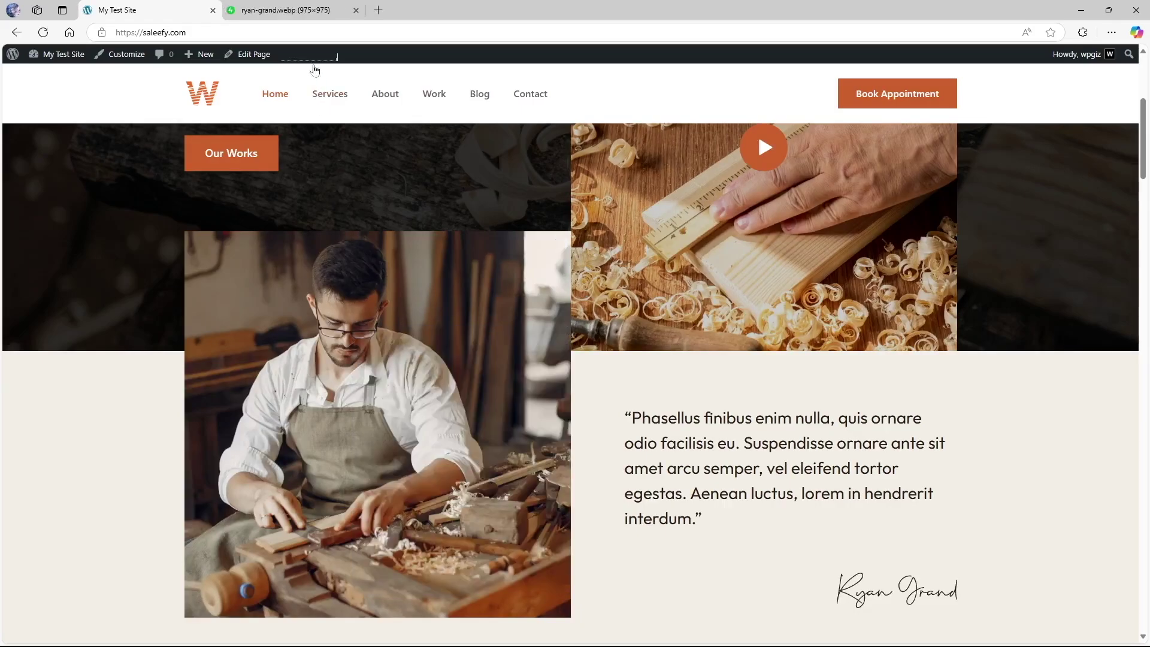
left_click(301, 11)
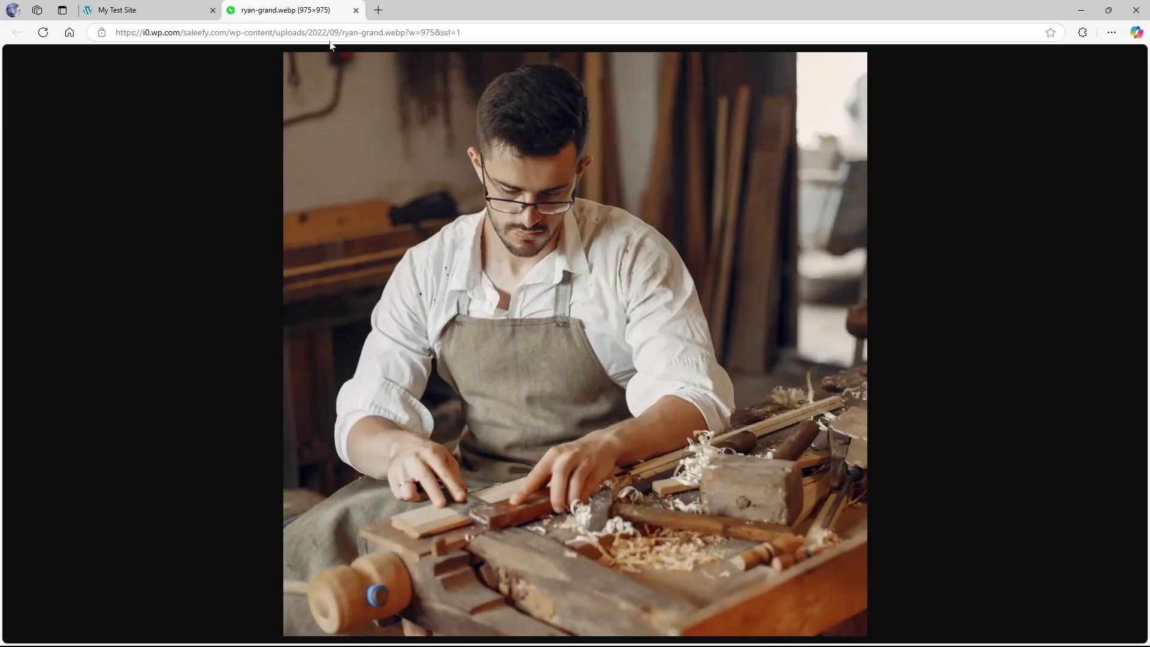
left_click(356, 10)
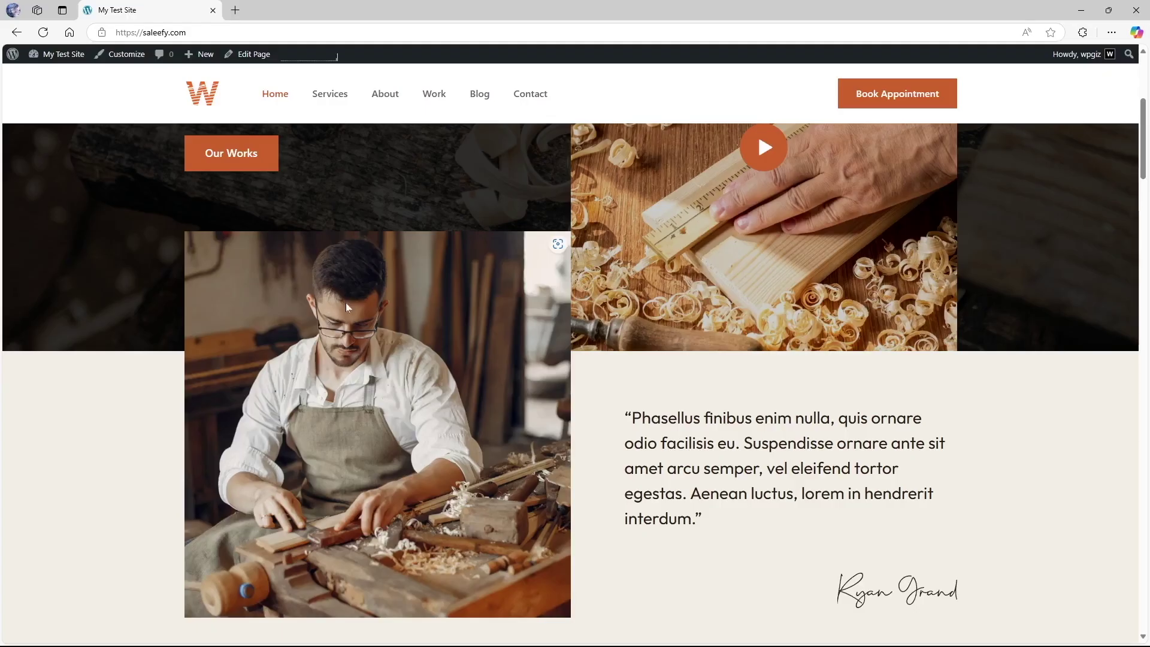
scroll(346, 303, "up", 3)
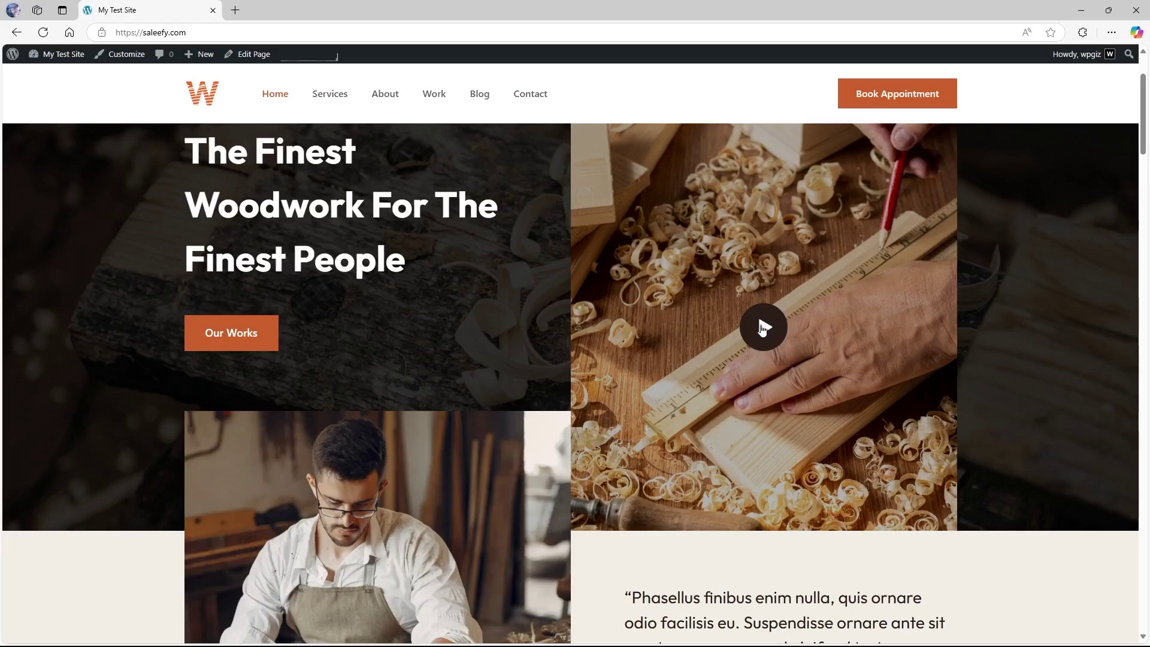
left_click(762, 328)
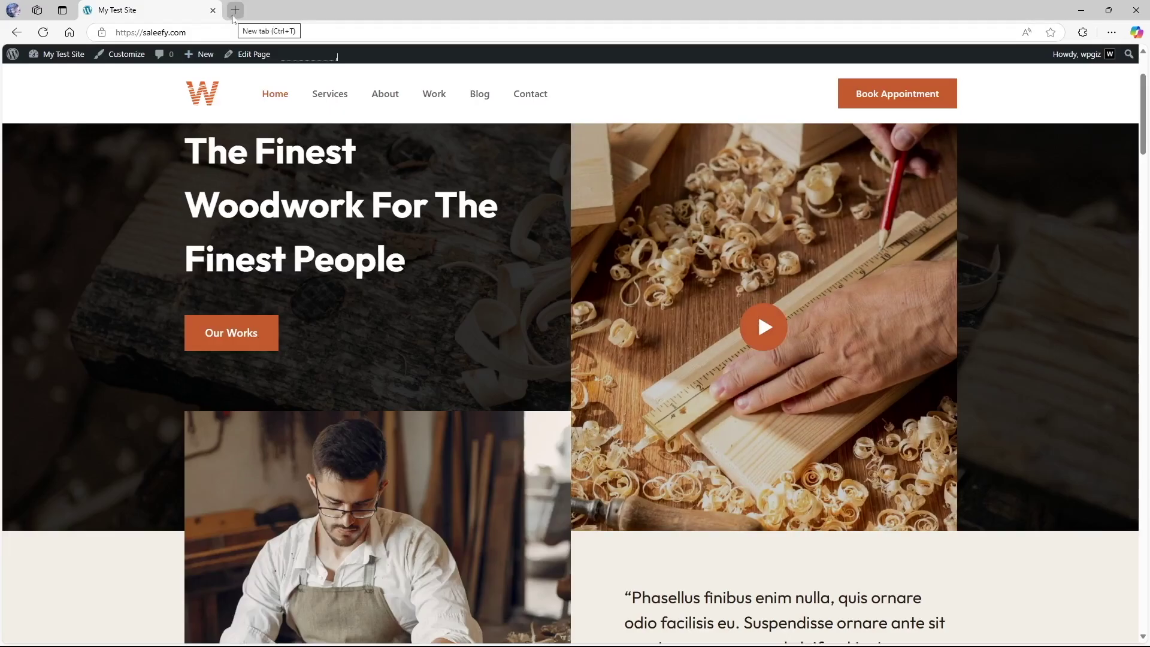
left_click(234, 10)
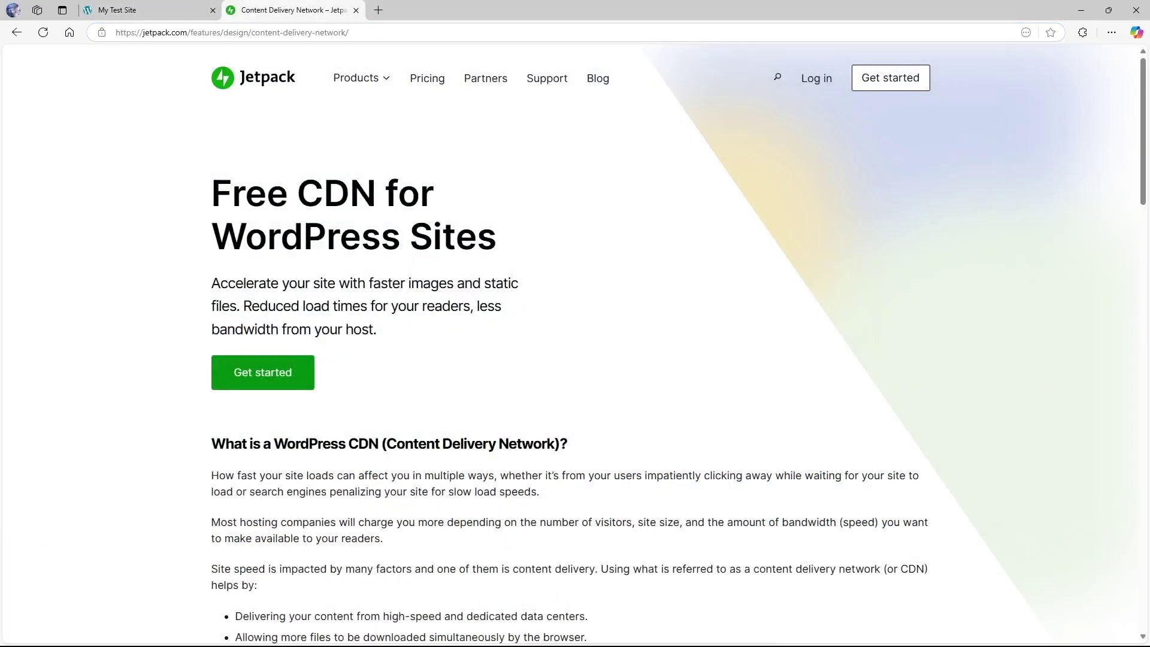
Scroll to the CDN page's FAQ and expand 'Can I use it for other things besides images?'.
scroll(575, 359, "down", 10)
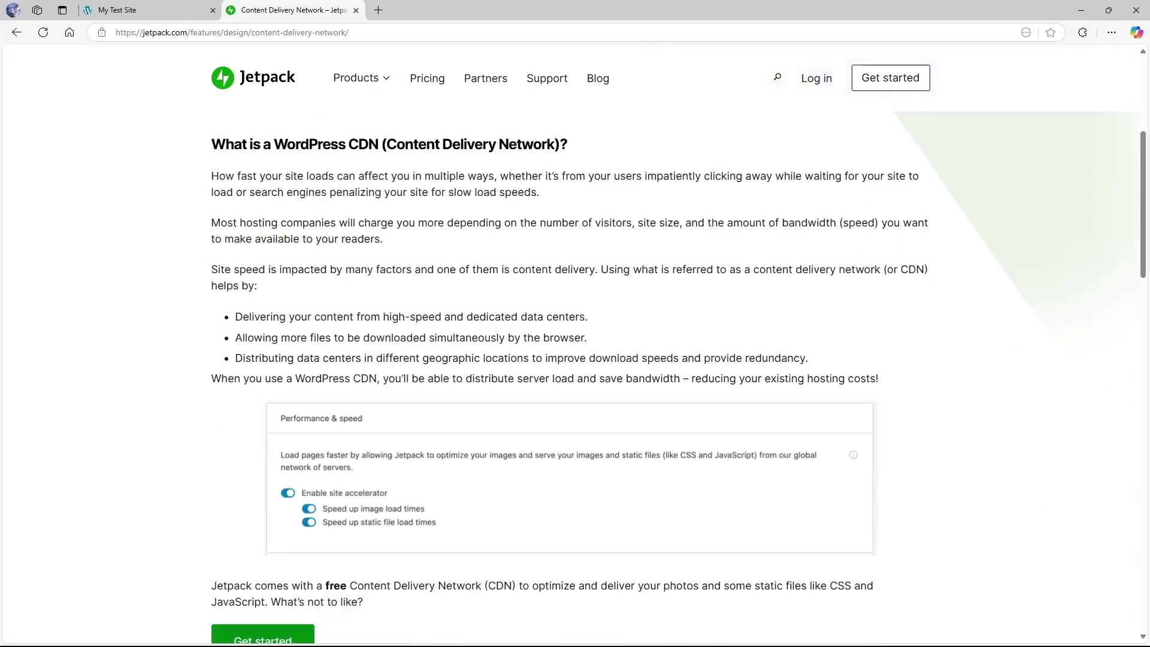
scroll(794, 346, "down", 3)
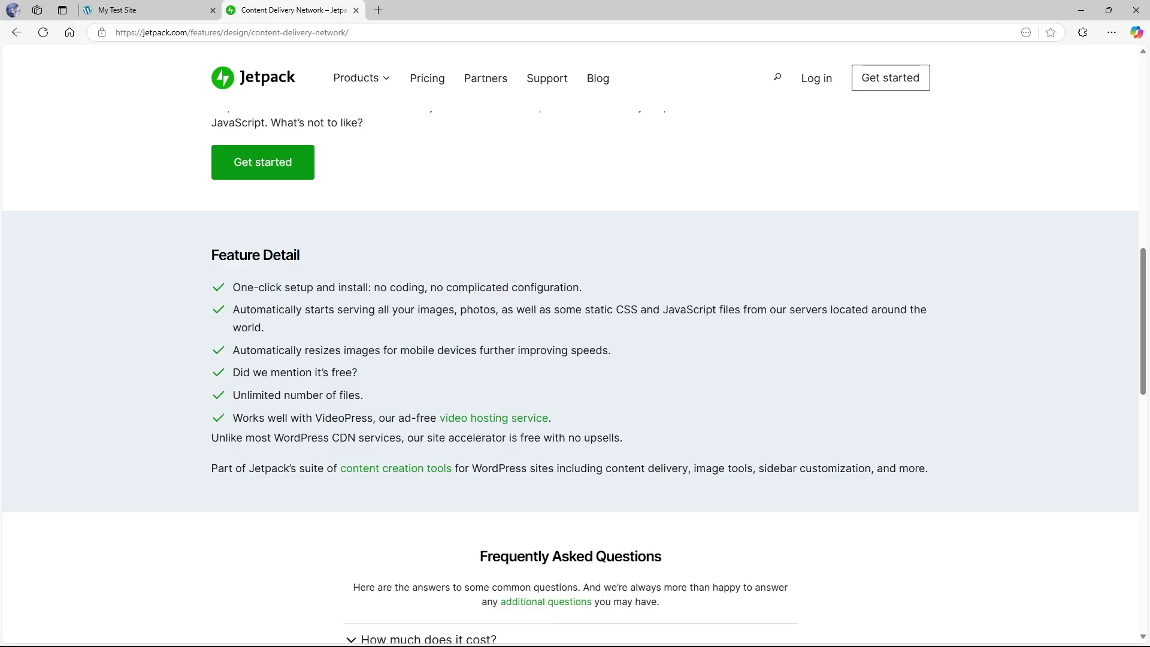
scroll(404, 275, "down", 5)
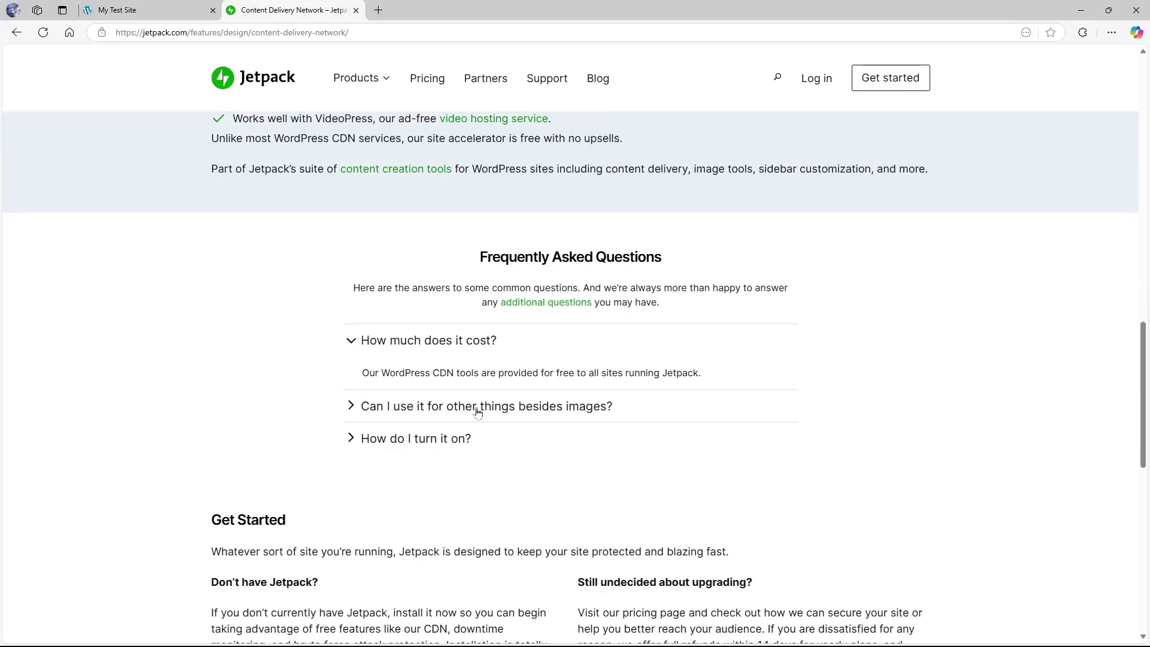
left_click(600, 410)
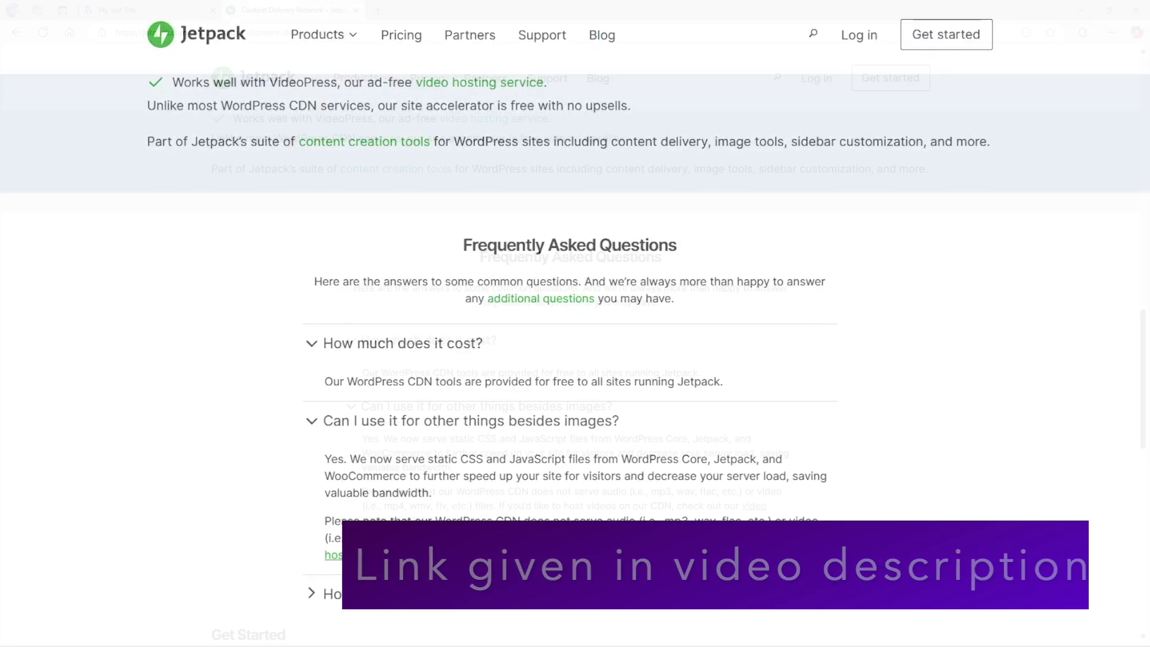
Scroll back up the Jetpack CDN page after reading the FAQ answer.
scroll(575, 359, "up", 5)
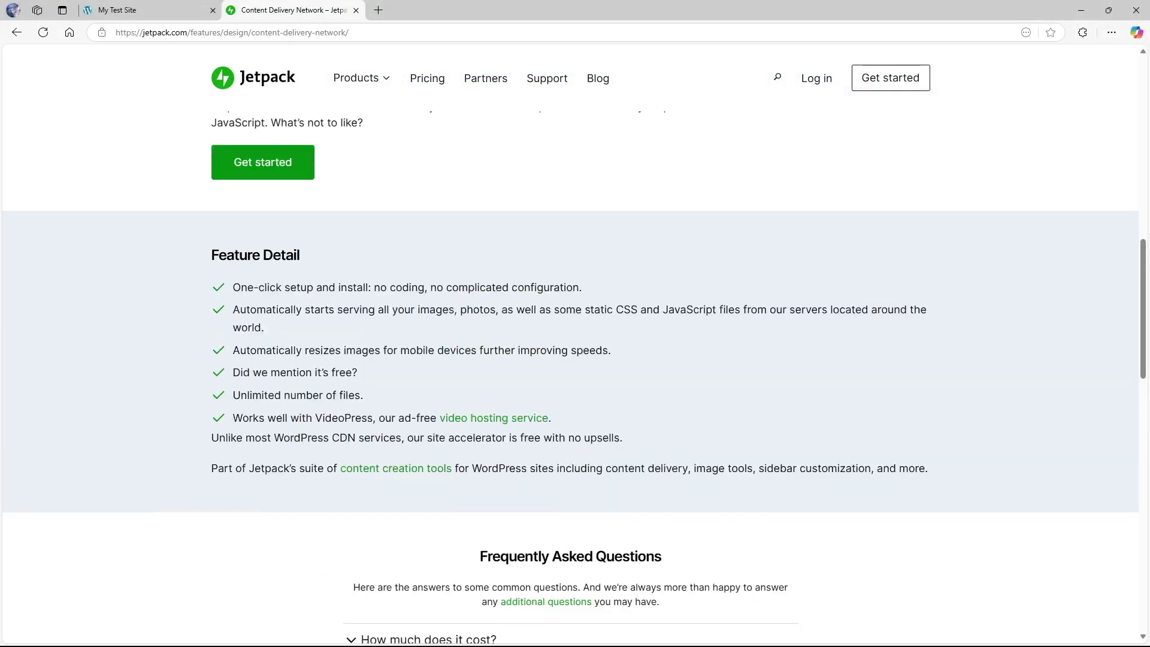
scroll(575, 360, "up", 1)
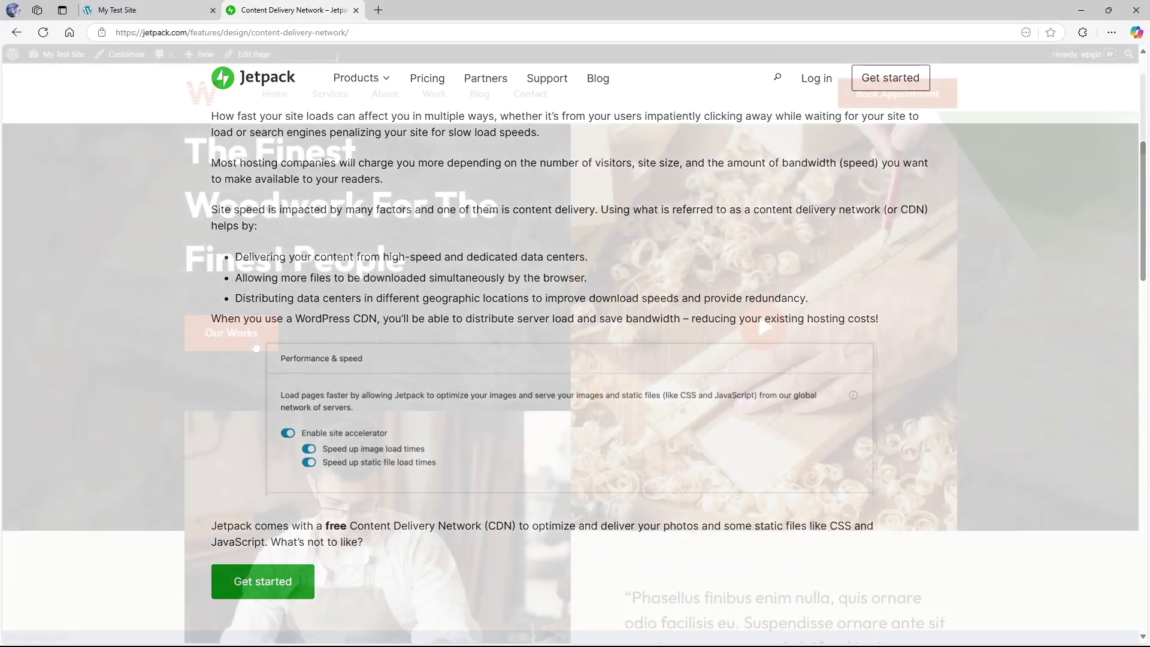